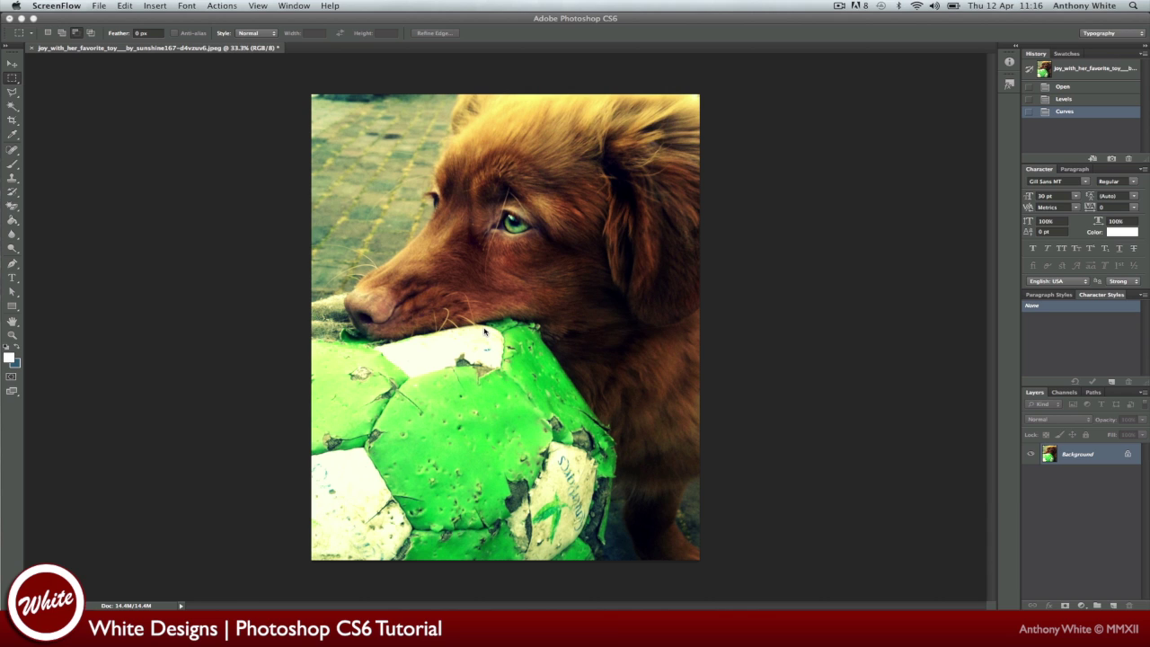
Step: Activate Photoshop with the Levels- and Curves-adjusted dog photo and open the Filter menu
left_click(400, 191)
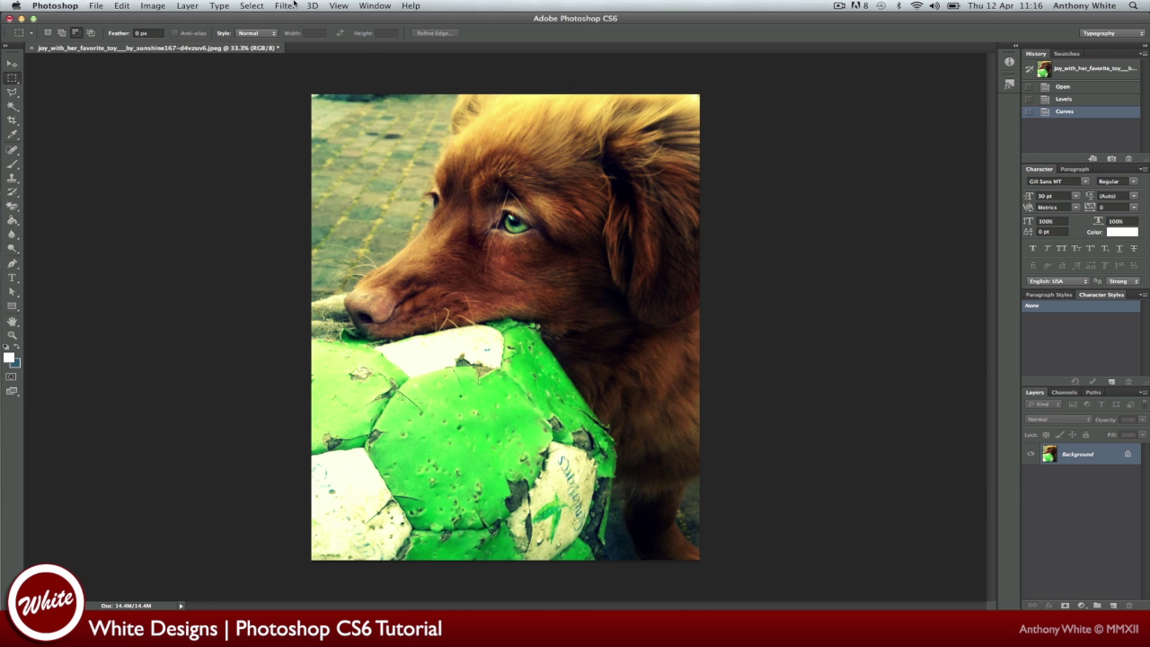
left_click(289, 5)
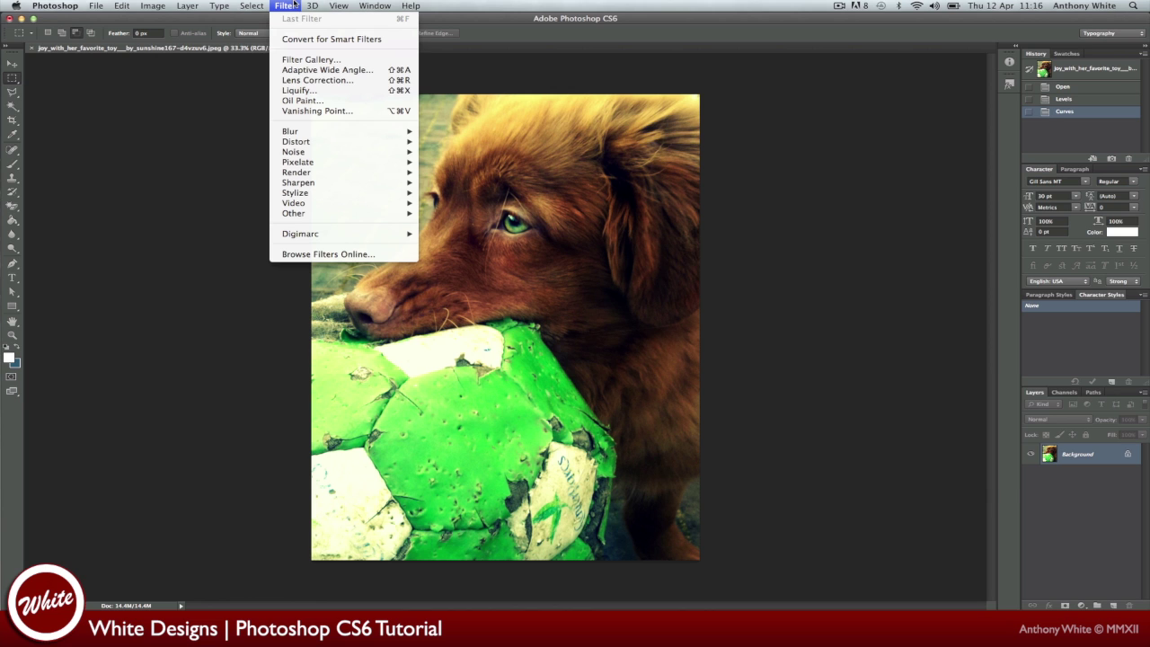
Step: Start the Oil Paint filter on the dog photo and nudge its scale down slightly
left_click(318, 101)
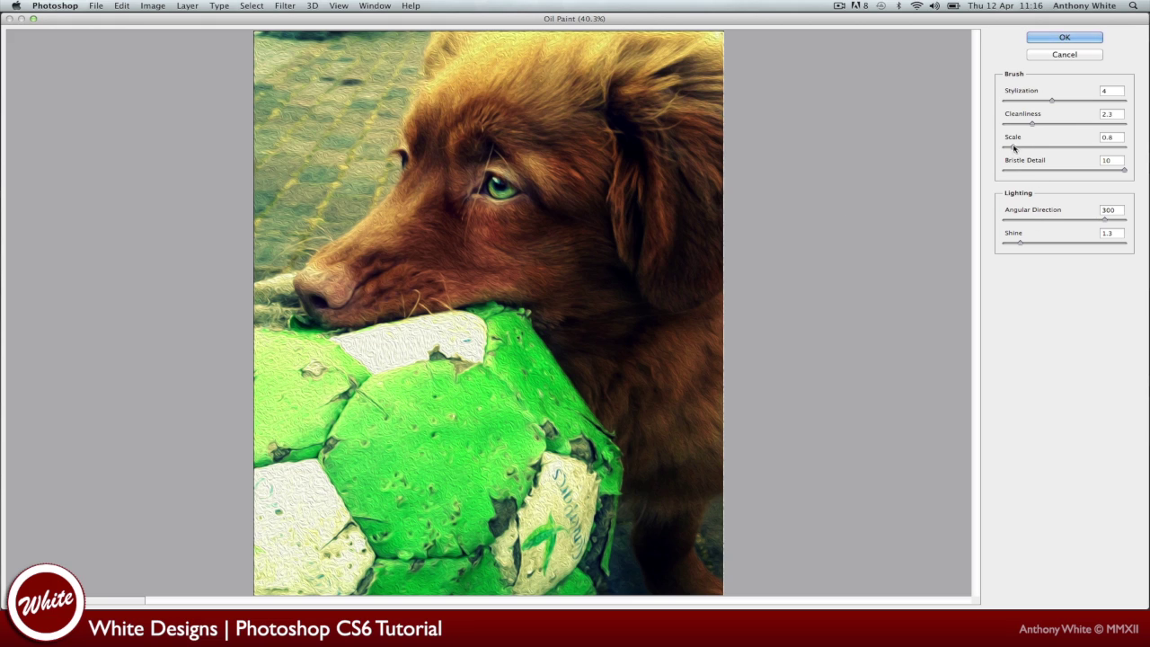
left_click_drag(1014, 148, 1011, 148)
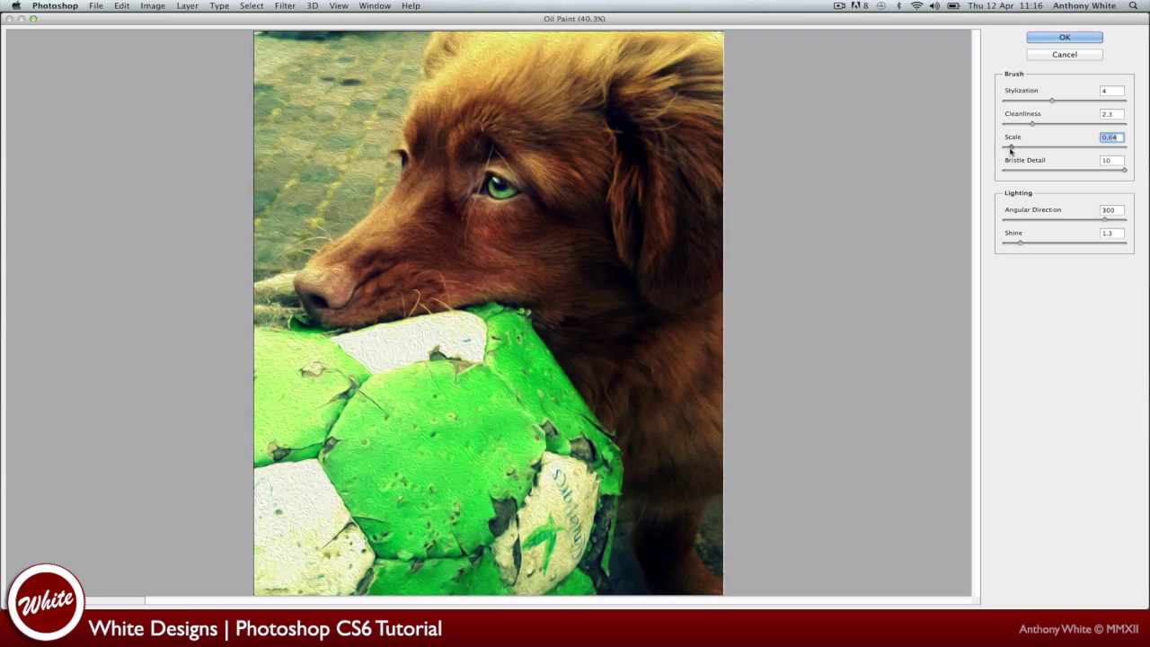
Step: Set Oil Paint scale to 9.16, stylization to 8.32 and cleanliness to 9.05
left_click_drag(1011, 148, 1101, 146)
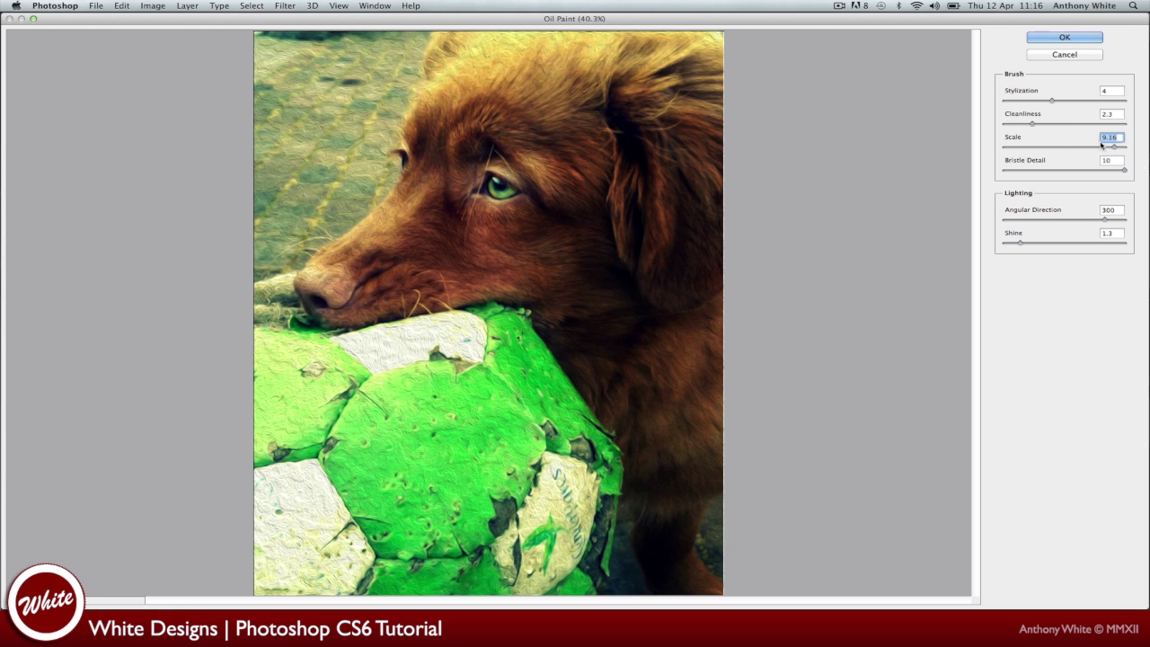
mouse_move(1052, 100)
left_mouse_down()
mouse_move(1097, 100)
mouse_move(1003, 100)
left_mouse_up()
left_click_drag(1006, 101, 1103, 101)
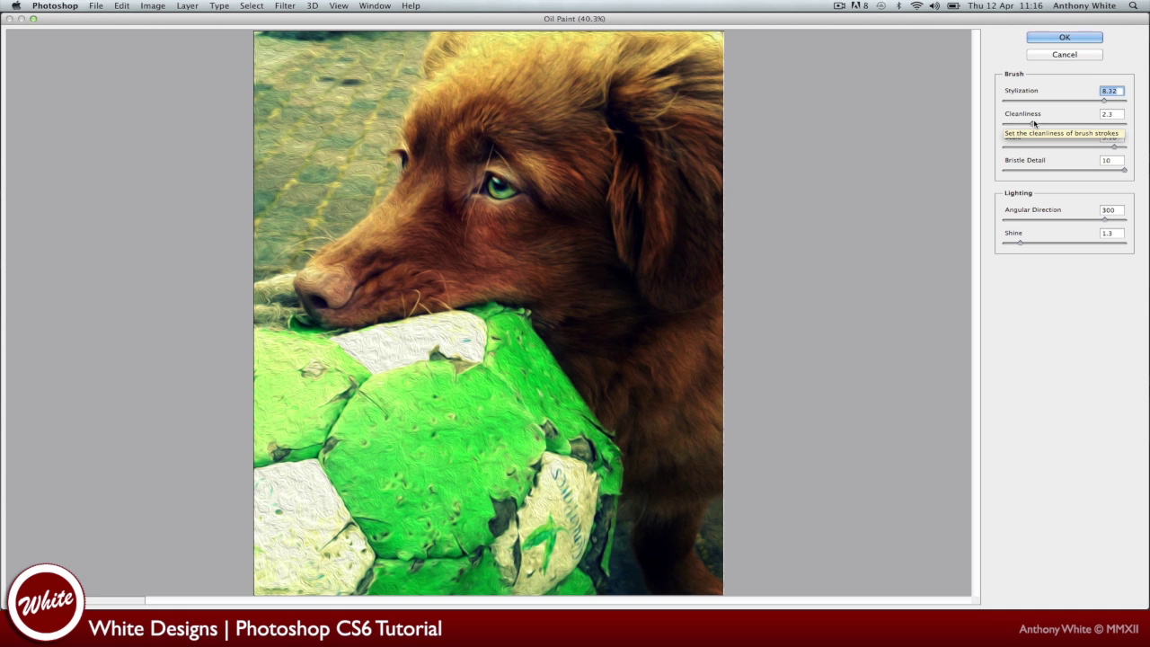
left_click_drag(1033, 123, 999, 123)
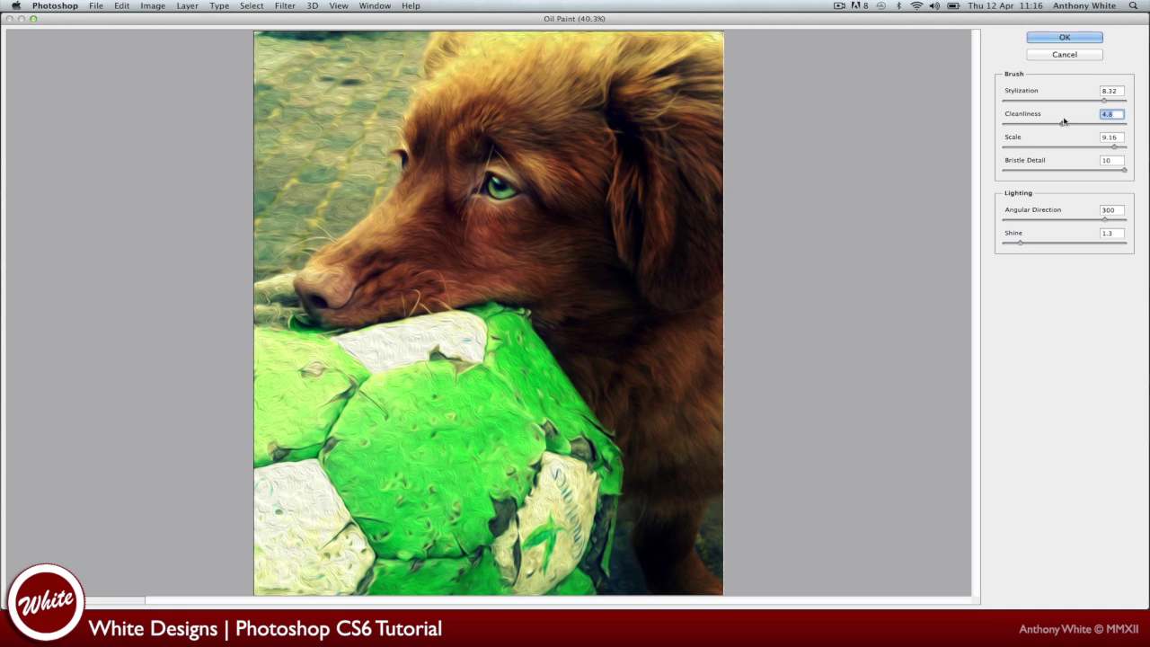
key("super+z")
type("0.3")
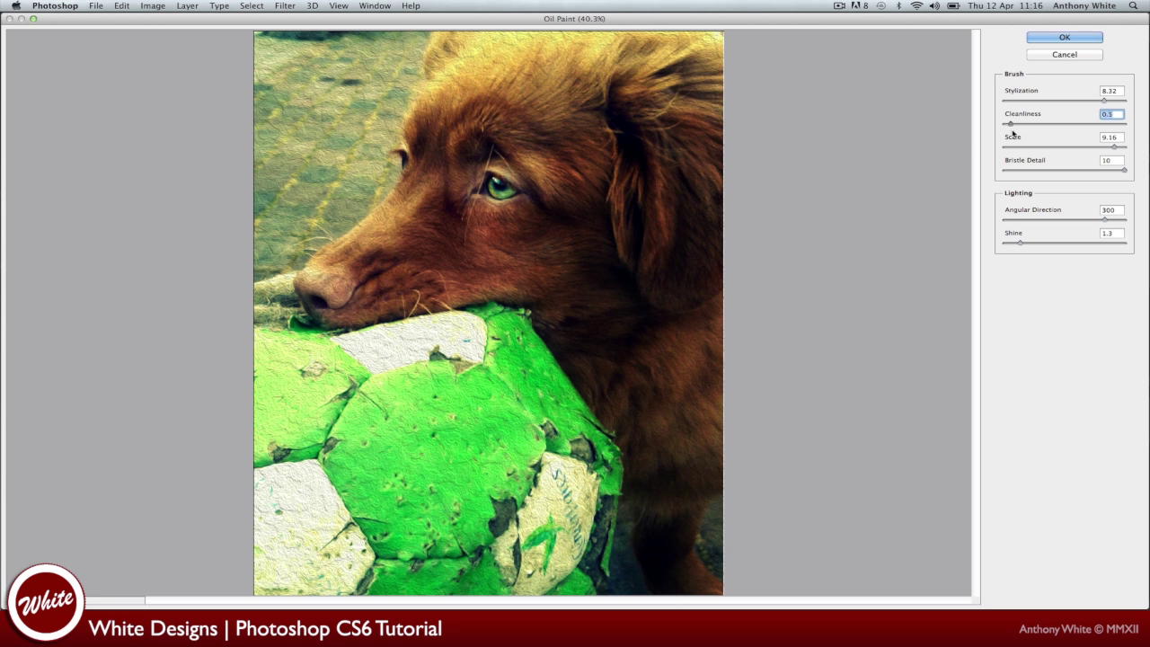
left_click_drag(1004, 123, 1113, 123)
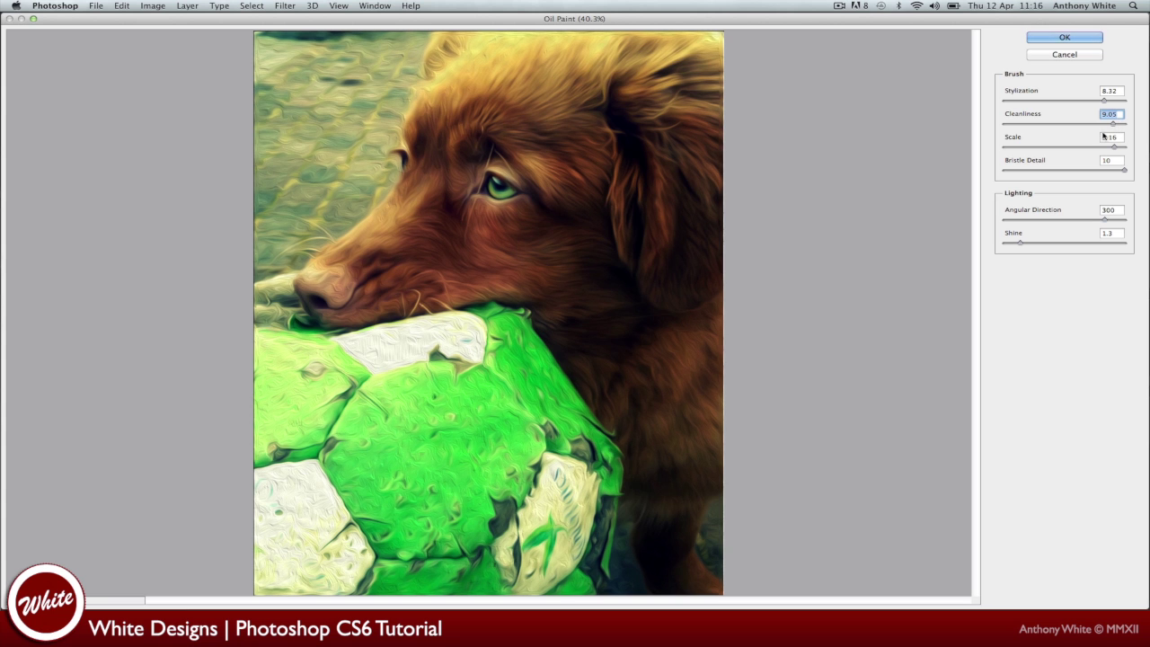
Step: Set the lighting angular direction to 108 and push shine up to its maximum
left_click_drag(1045, 219, 1040, 219)
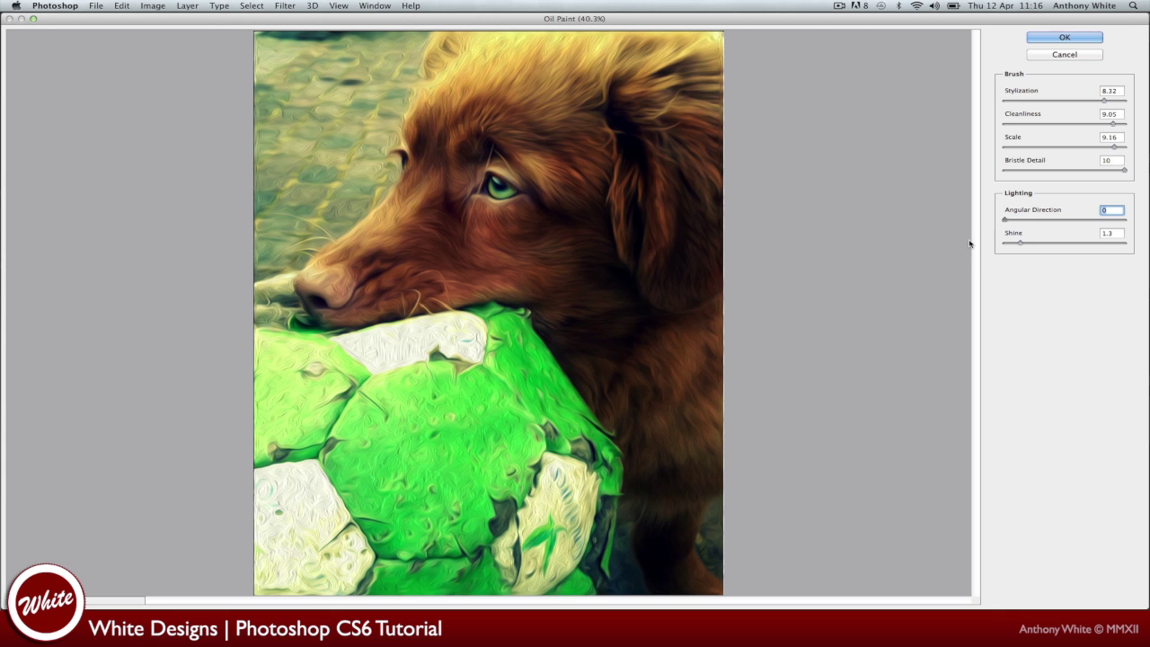
mouse_move(1024, 244)
left_mouse_down()
mouse_move(1066, 244)
mouse_move(1024, 243)
mouse_move(1037, 220)
mouse_move(1001, 231)
mouse_move(1015, 233)
left_mouse_up()
left_click_drag(1014, 220, 1001, 231)
type("108")
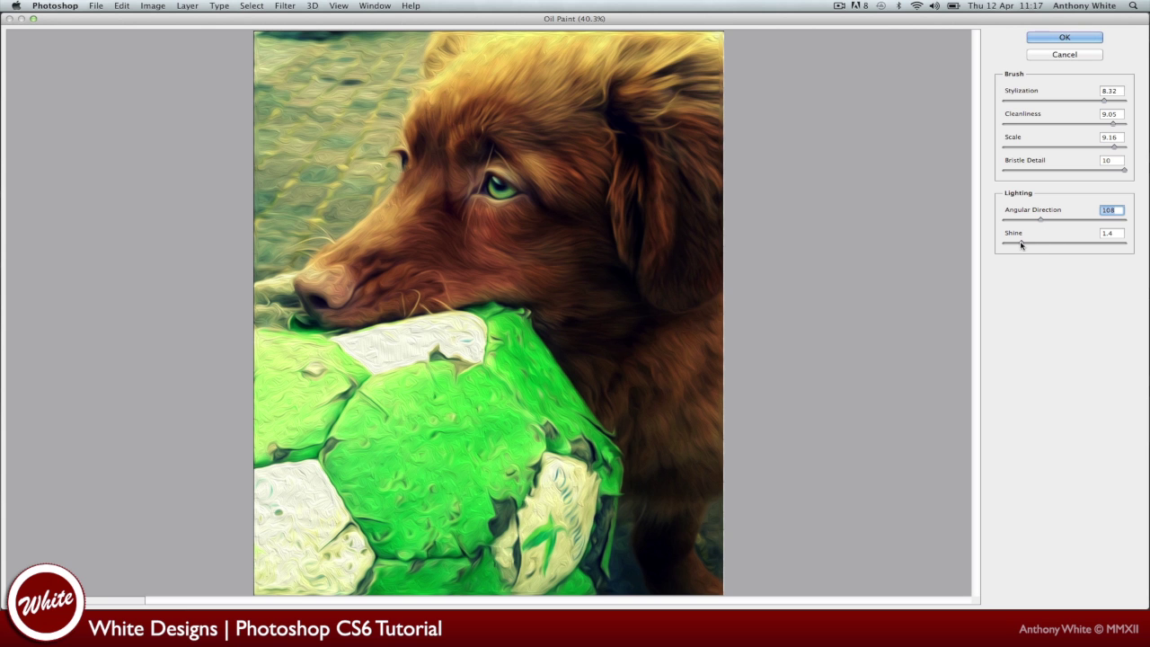
left_click_drag(1021, 245, 1124, 244)
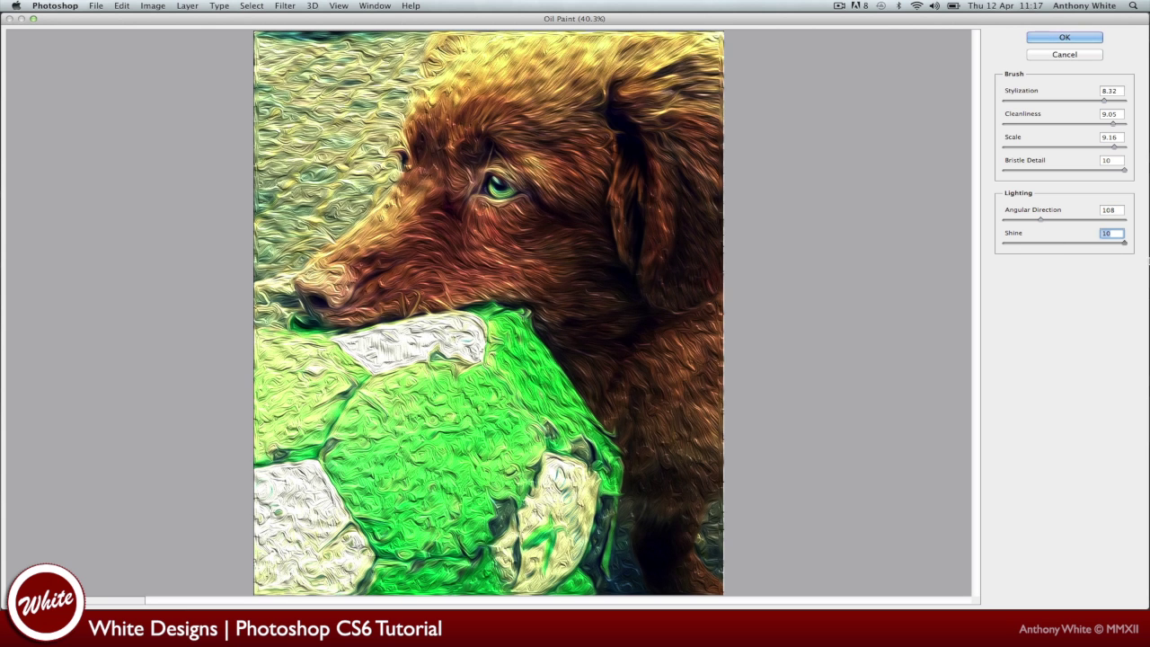
Step: Ease shine back down to 2.25 and apply the Oil Paint filter
left_click_drag(1124, 244, 1004, 245)
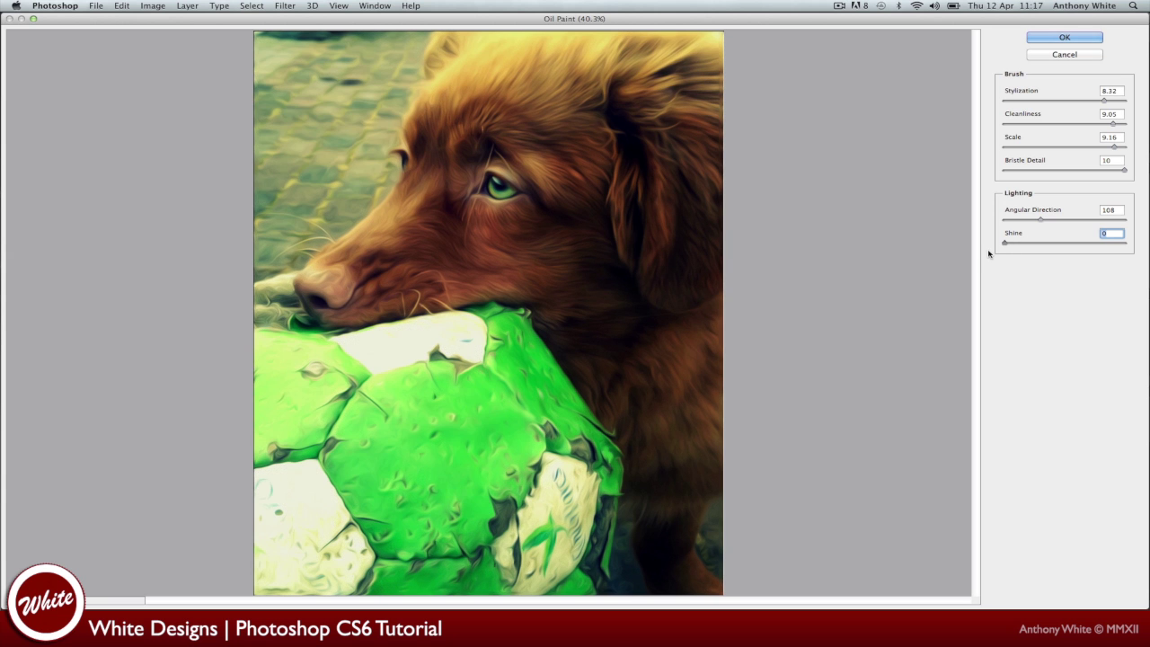
left_click_drag(1004, 243, 1031, 243)
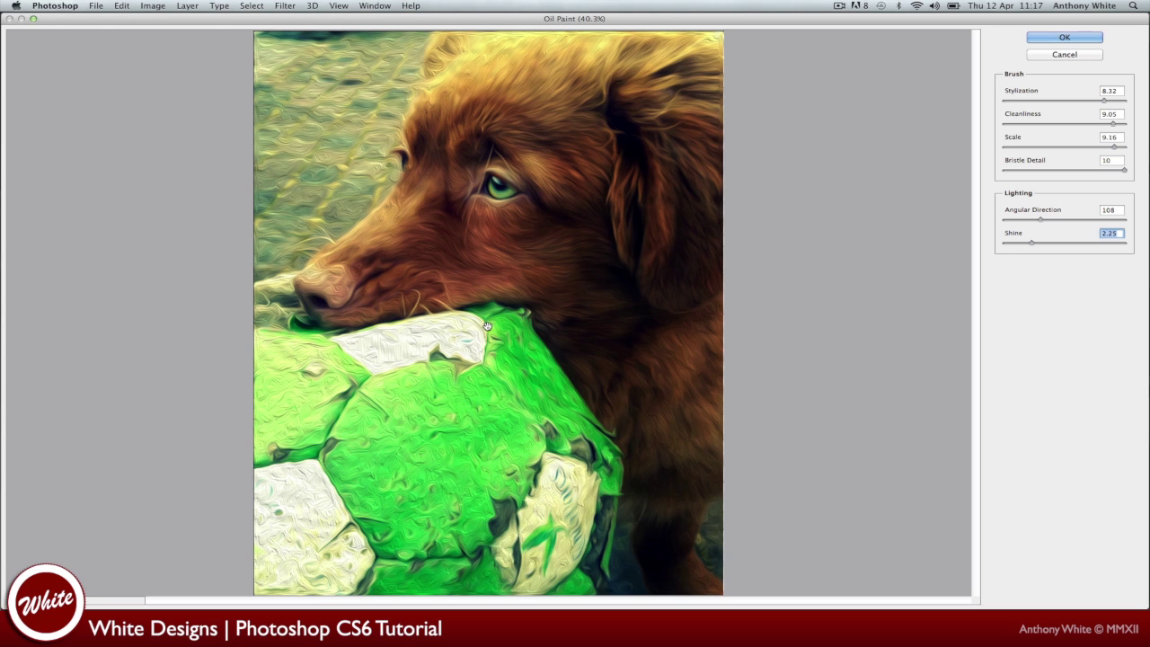
left_click(1097, 36)
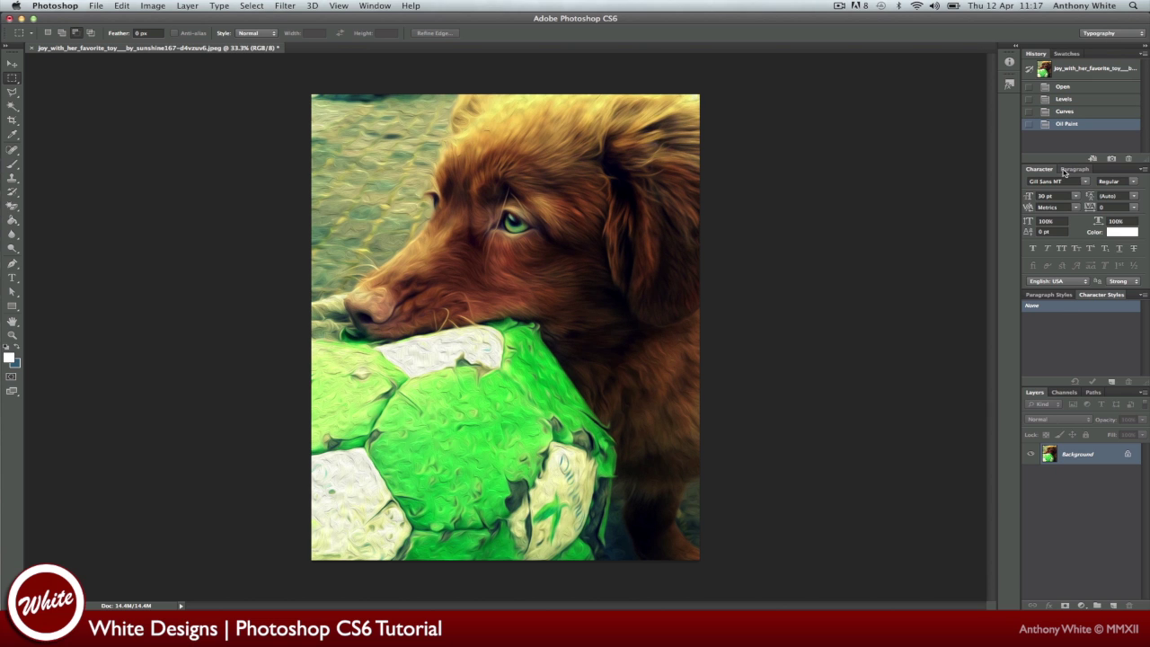
Step: Toggle History between the Curves and Oil Paint states, ending on the painted version
left_click(1063, 112)
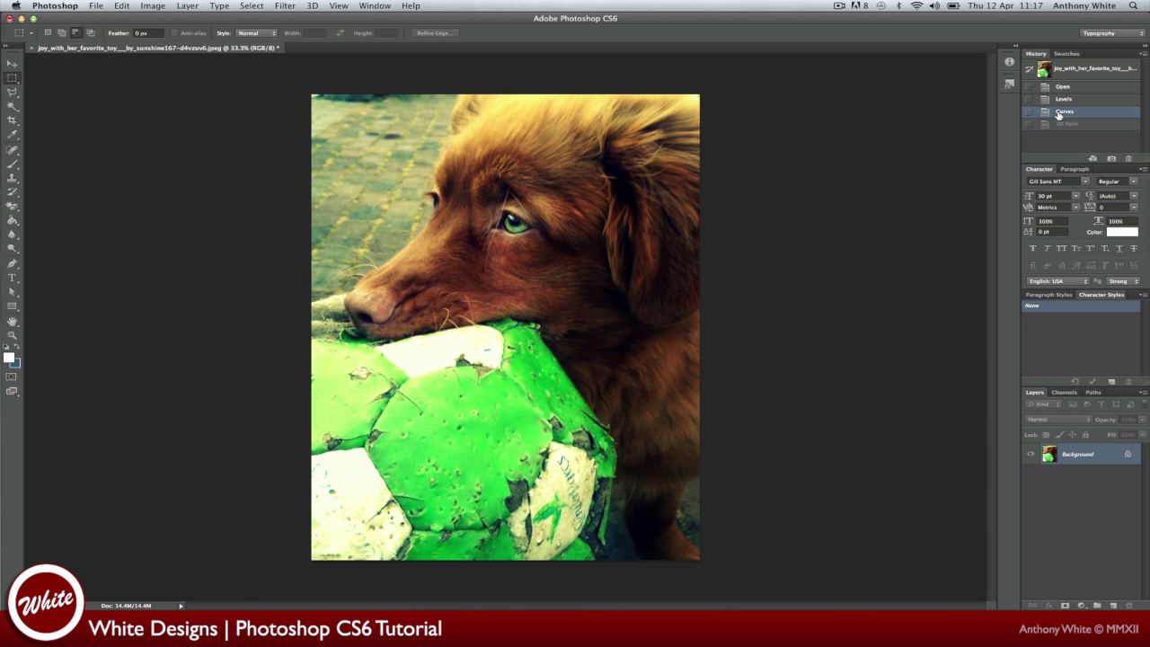
left_click(1061, 123)
left_click(1064, 115)
left_click(1067, 125)
left_click(1068, 126)
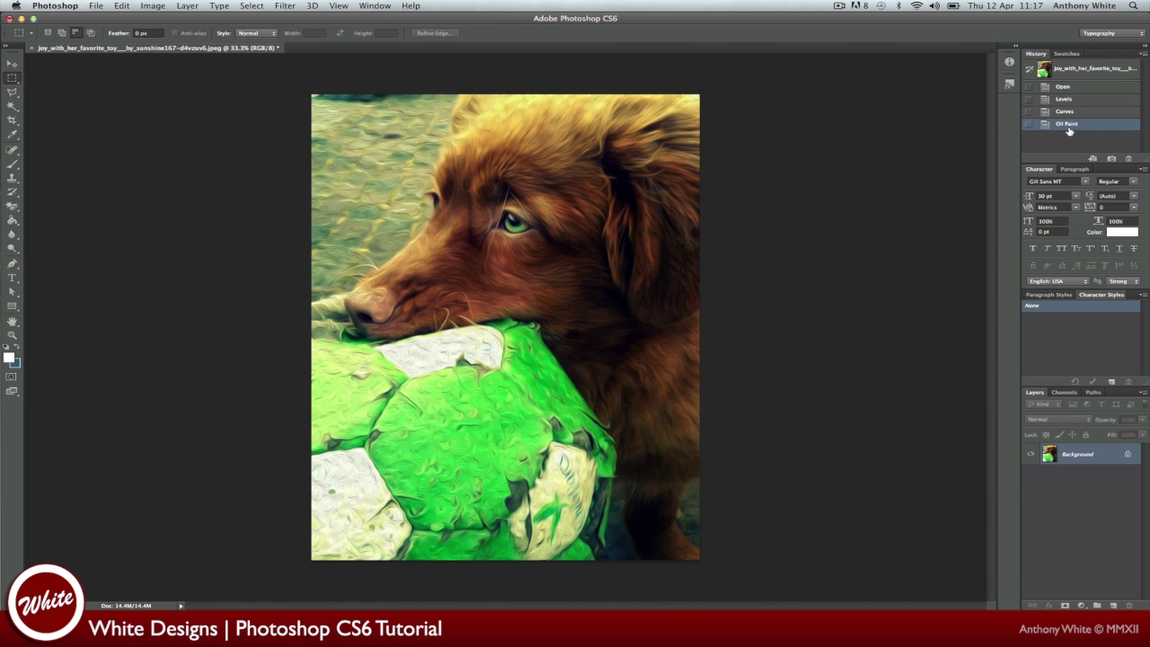